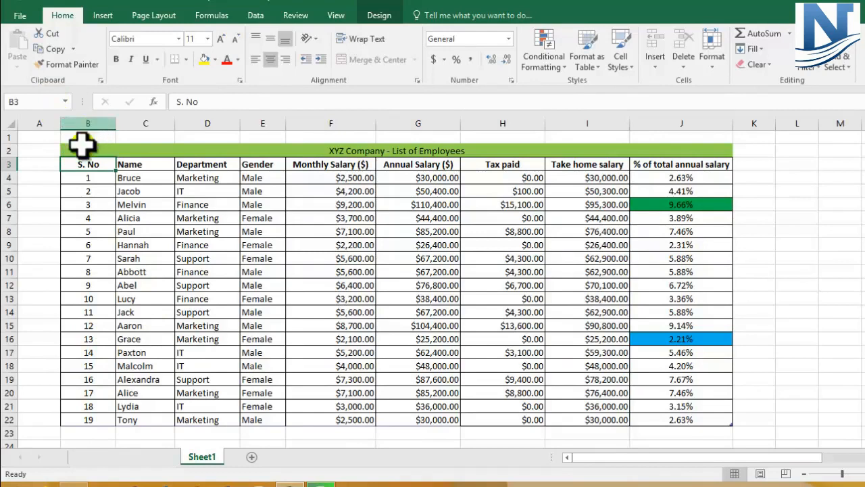
# Examine the employee table, its title row and the columns from Annual Salary ($) to % of total annual salary
pyautogui.moveTo(74, 151); pyautogui.dragTo(414, 419)
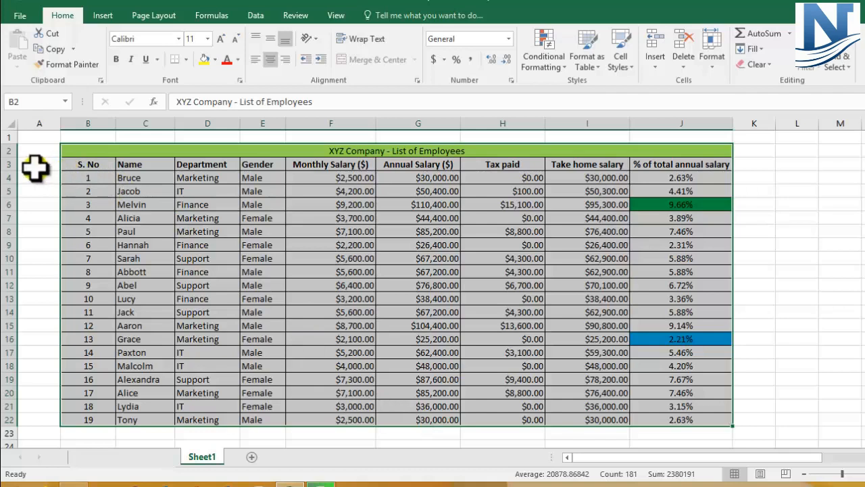
pyautogui.click(8, 164)
pyautogui.click(381, 250)
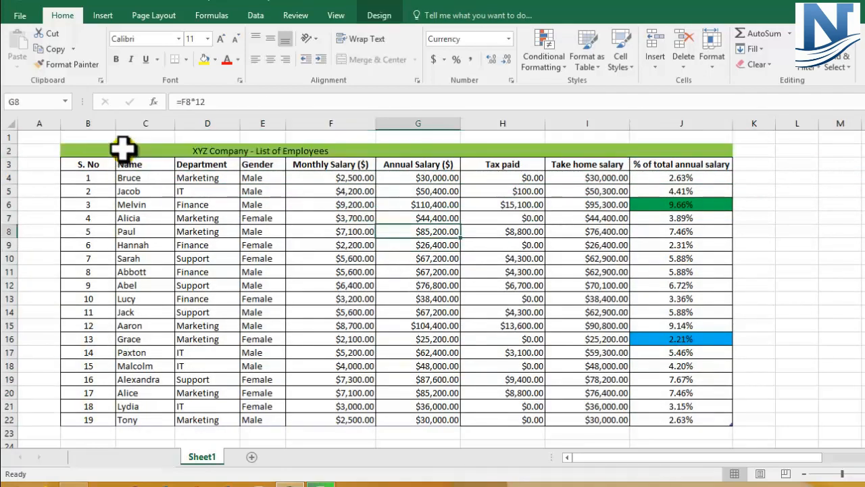
pyautogui.click(122, 146)
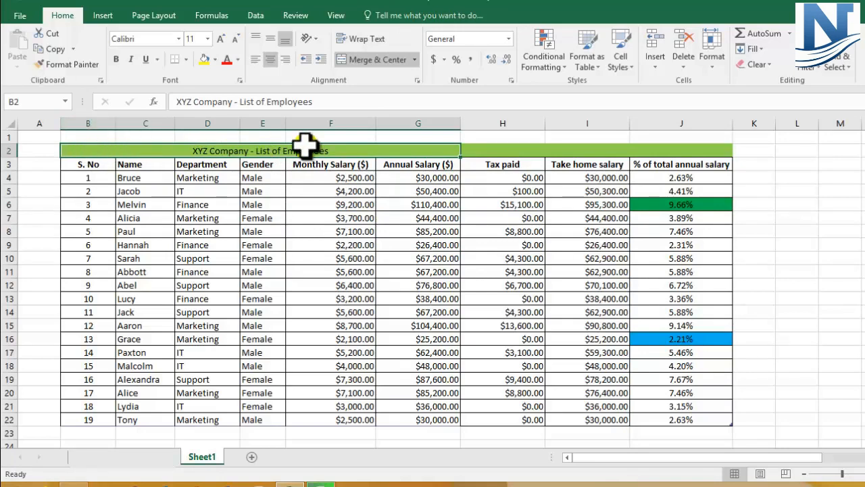
pyautogui.click(418, 123)
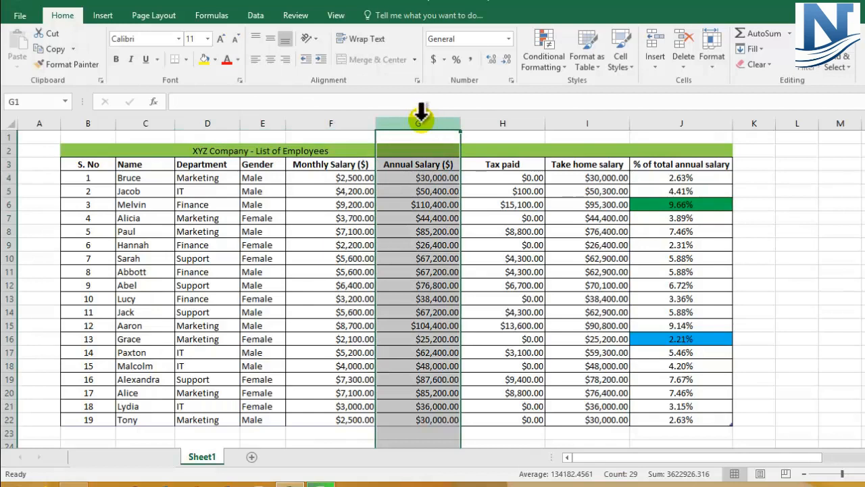
pyautogui.click(508, 124)
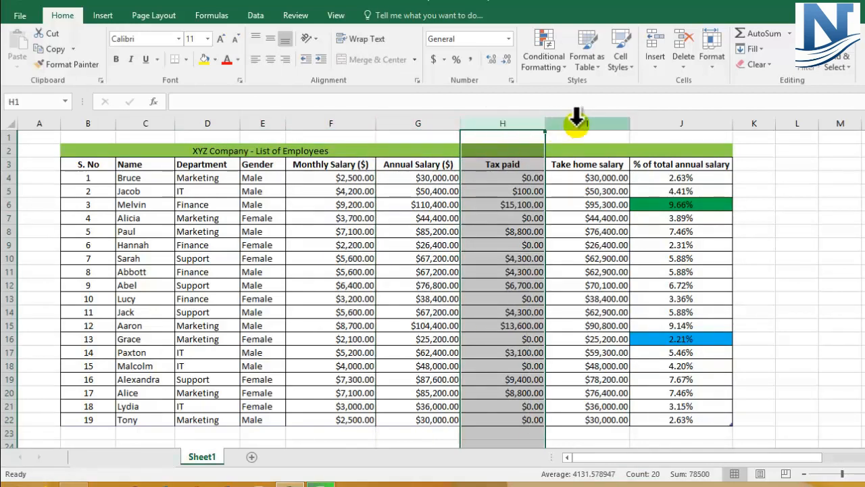
pyautogui.click(575, 123)
pyautogui.click(643, 123)
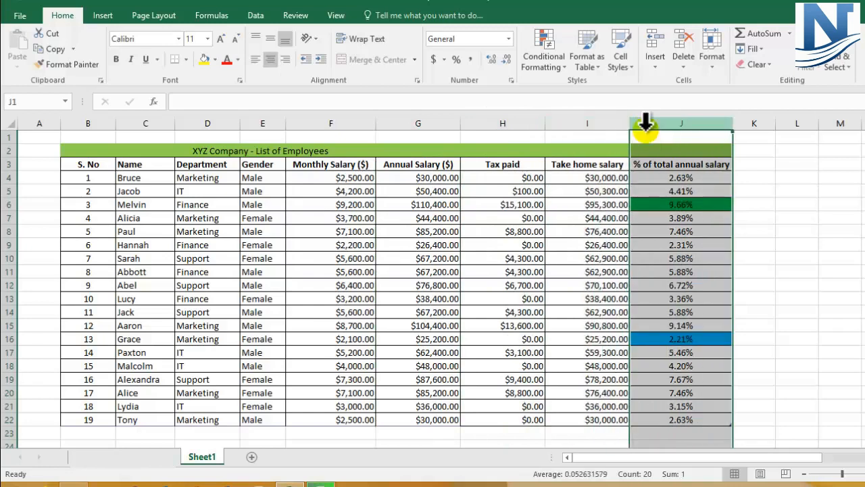
# Unmerge the title cell in row 2, then merge and center the title across the full table width, B2:J2
pyautogui.click(276, 148)
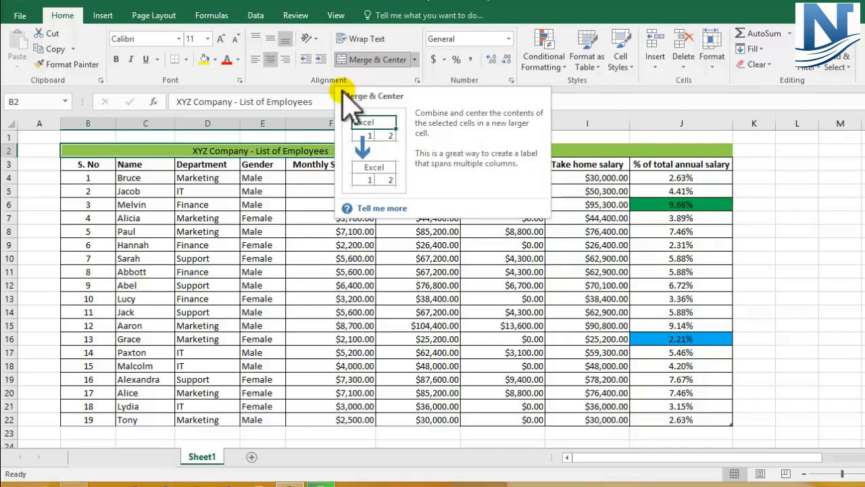
pyautogui.click(376, 61)
pyautogui.click(321, 189)
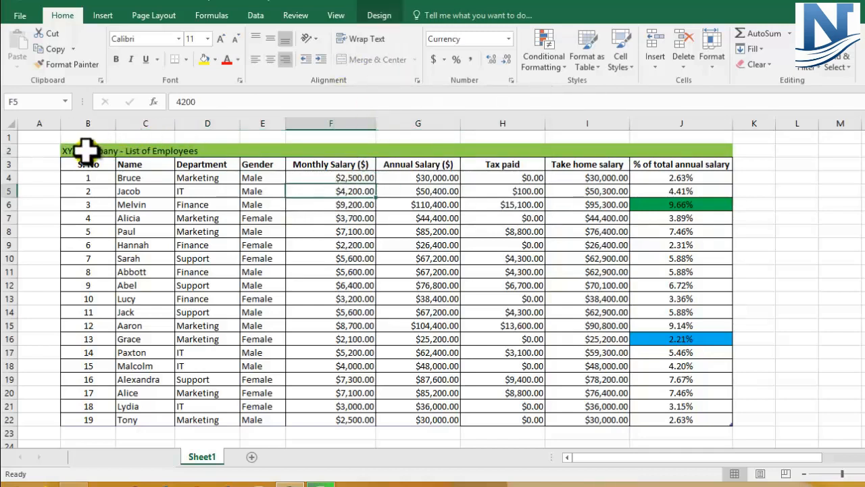
pyautogui.moveTo(84, 150); pyautogui.dragTo(672, 149)
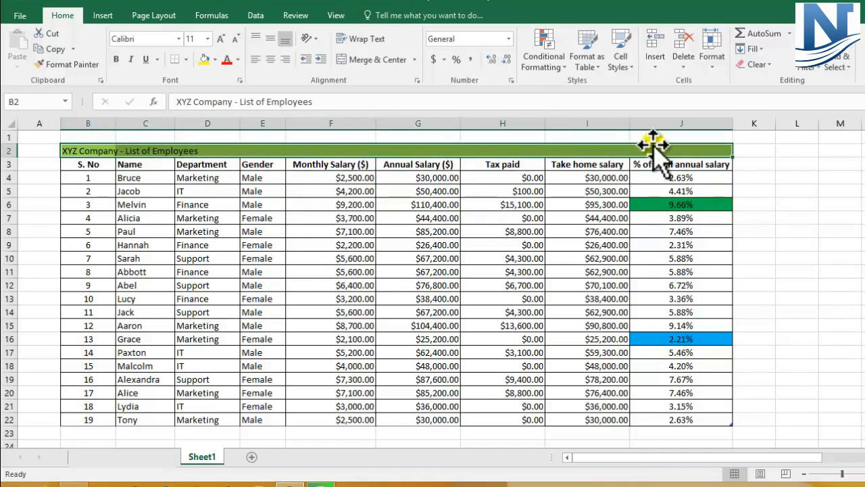
pyautogui.click(360, 59)
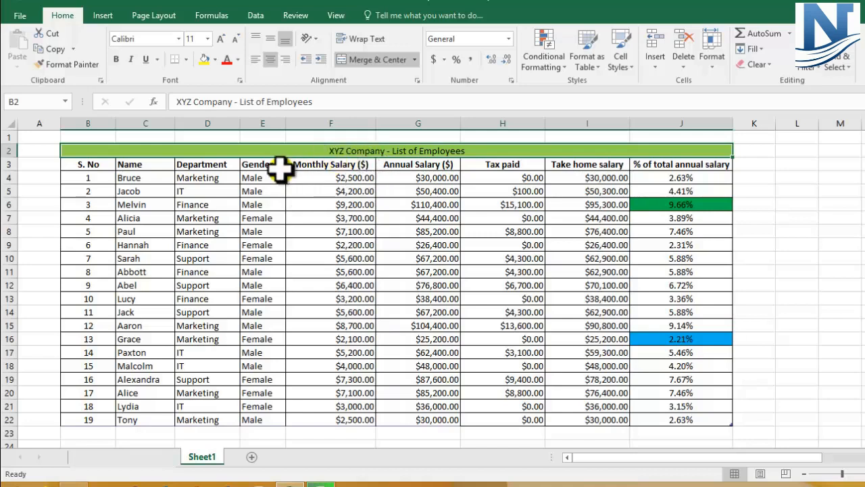
# Remove all cell borders from the employee table range B3:J22
pyautogui.moveTo(63, 166); pyautogui.dragTo(672, 421)
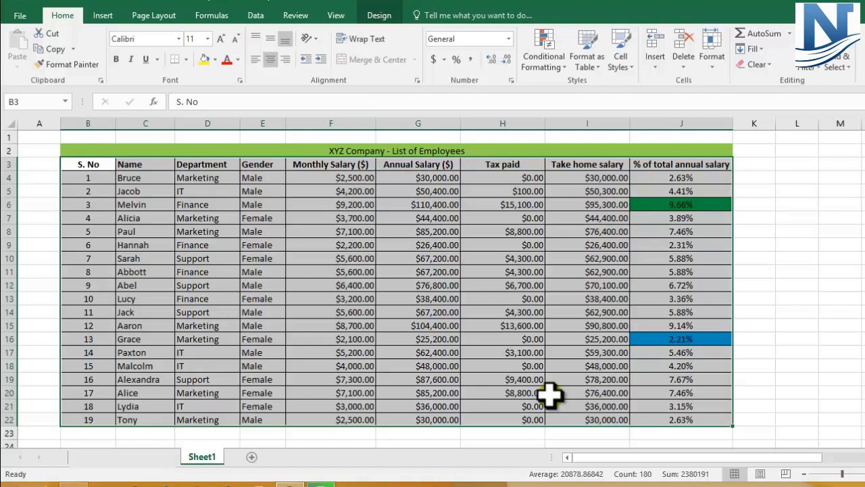
pyautogui.click(187, 59)
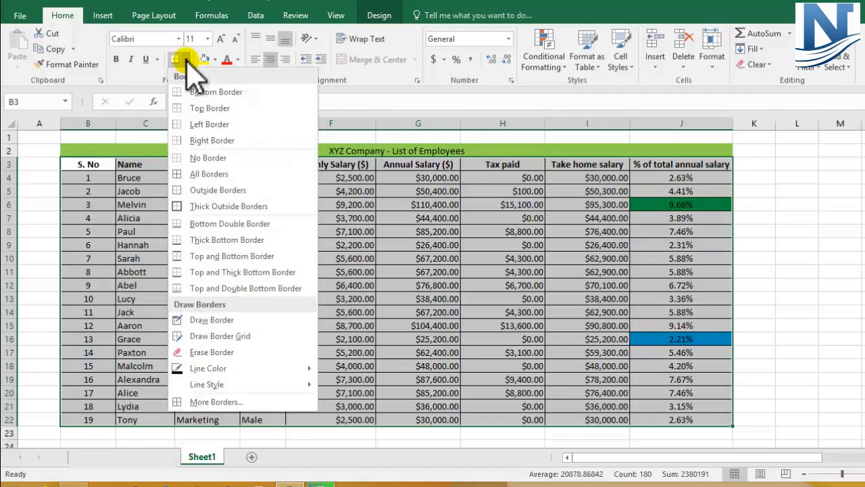
pyautogui.click(196, 157)
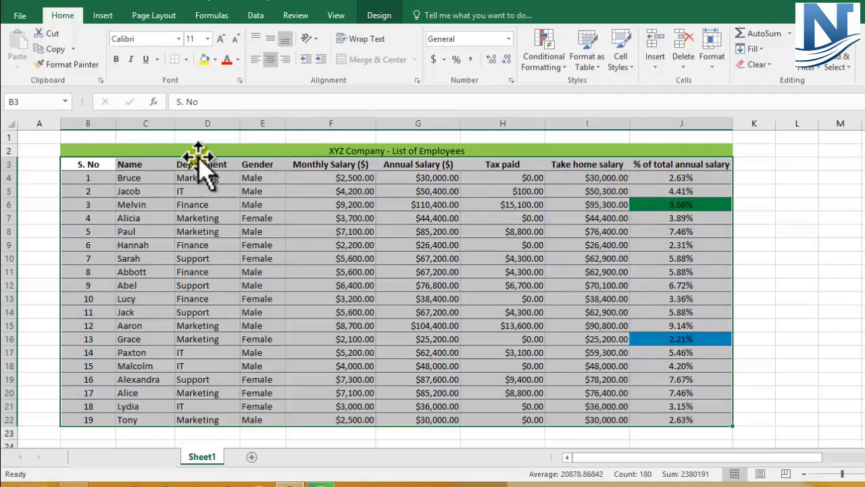
pyautogui.click(193, 220)
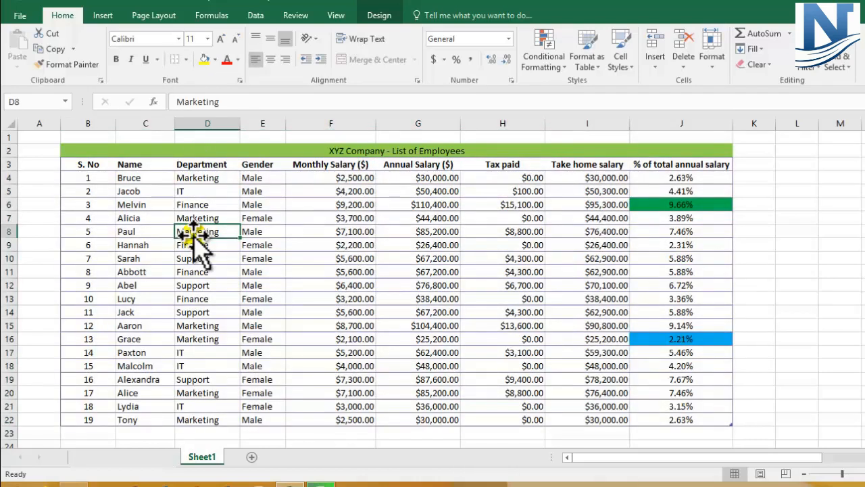
# Clear the conditional formatting rules from the entire sheet, including the green and blue highlights in the percentage column
pyautogui.click(655, 324)
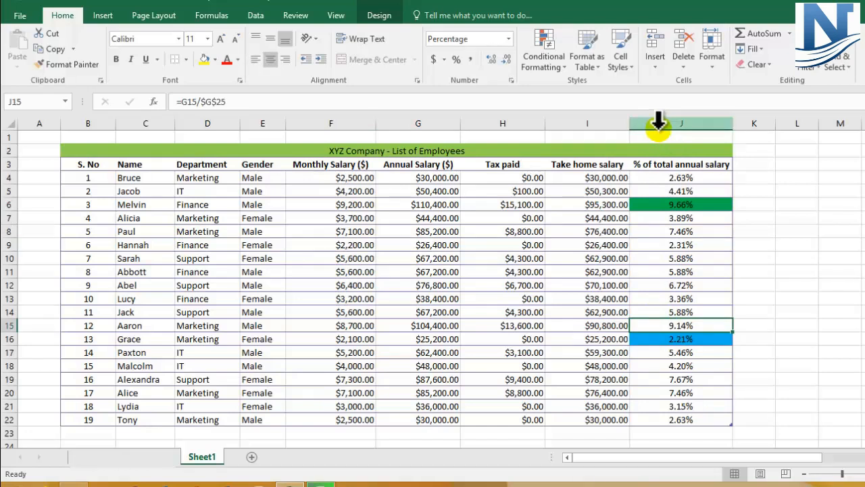
pyautogui.click(660, 201)
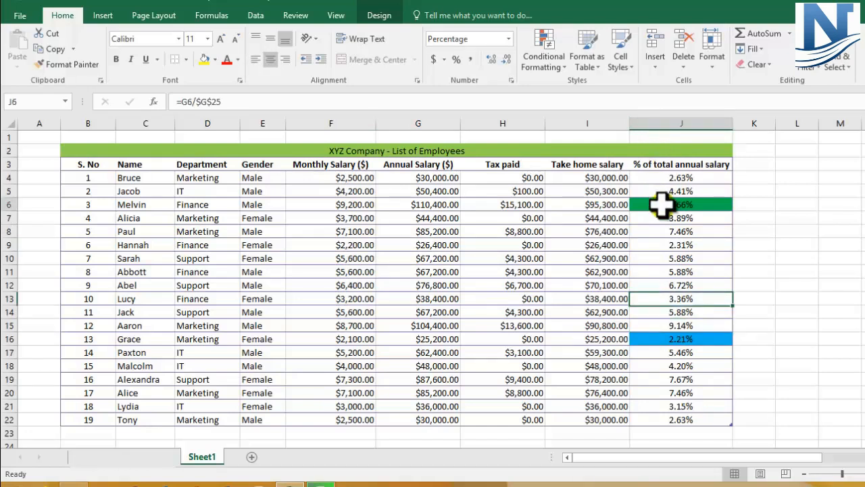
pyautogui.click(660, 335)
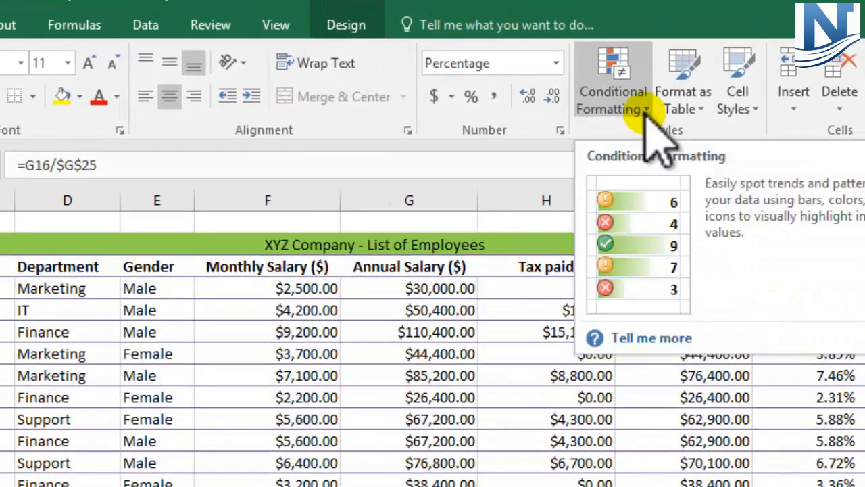
pyautogui.click(632, 107)
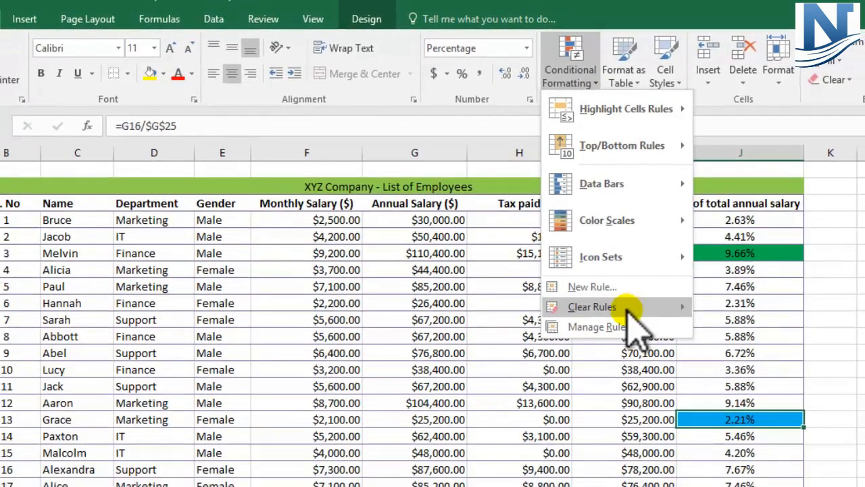
pyautogui.moveTo(669, 378)
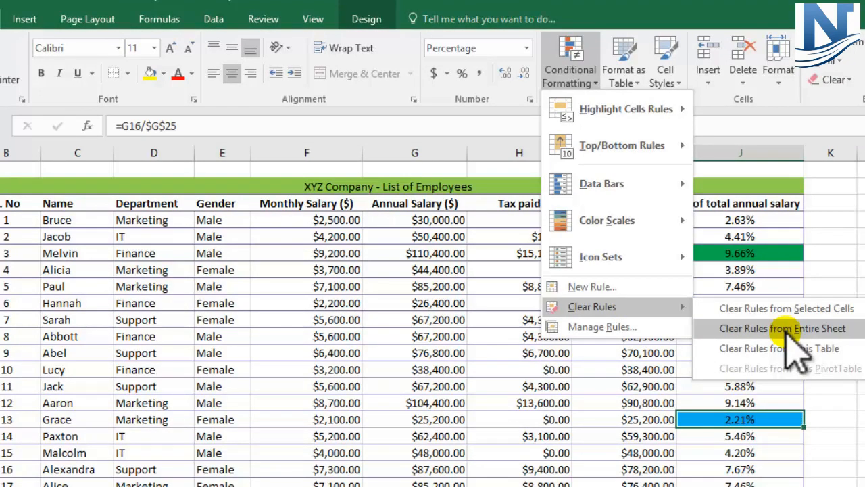
pyautogui.click(784, 329)
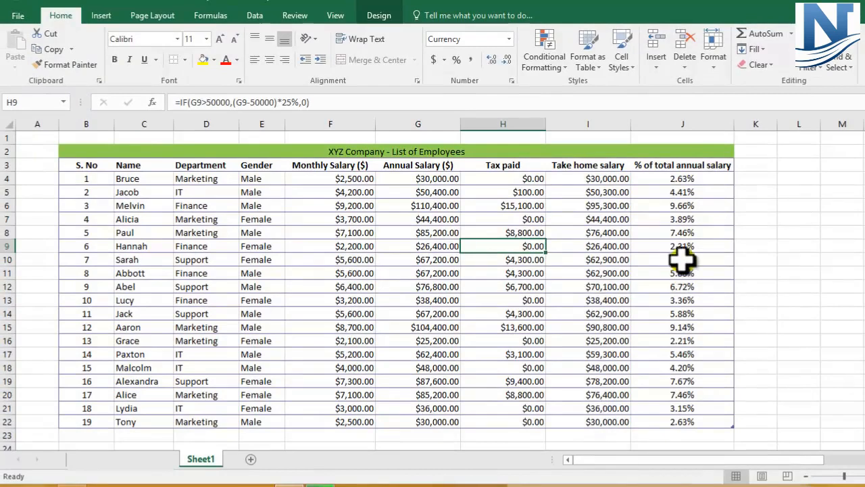
# Narrow columns F through J so each is just wide enough for its salary, tax or percentage values
pyautogui.click(264, 313)
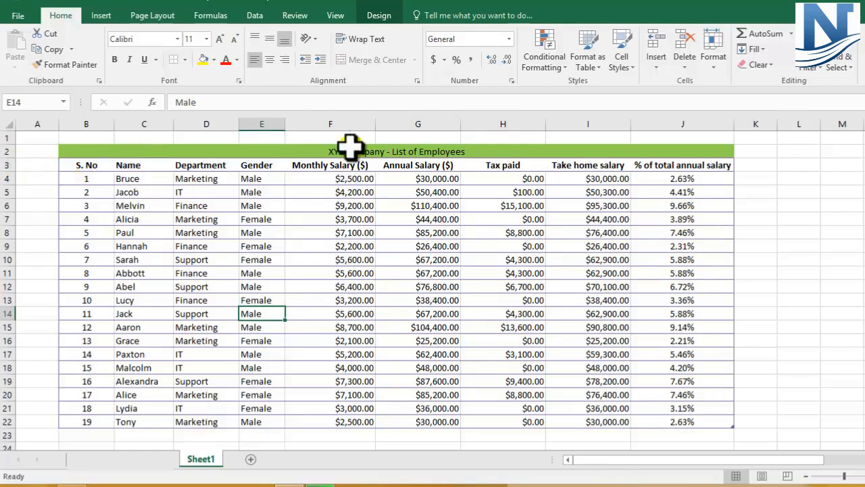
pyautogui.moveTo(345, 179); pyautogui.dragTo(342, 422)
pyautogui.moveTo(304, 181); pyautogui.dragTo(306, 422)
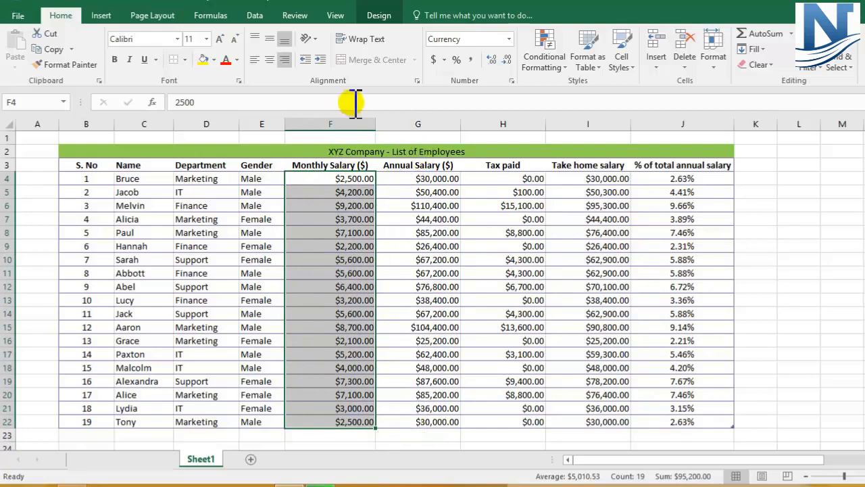
pyautogui.click(413, 217)
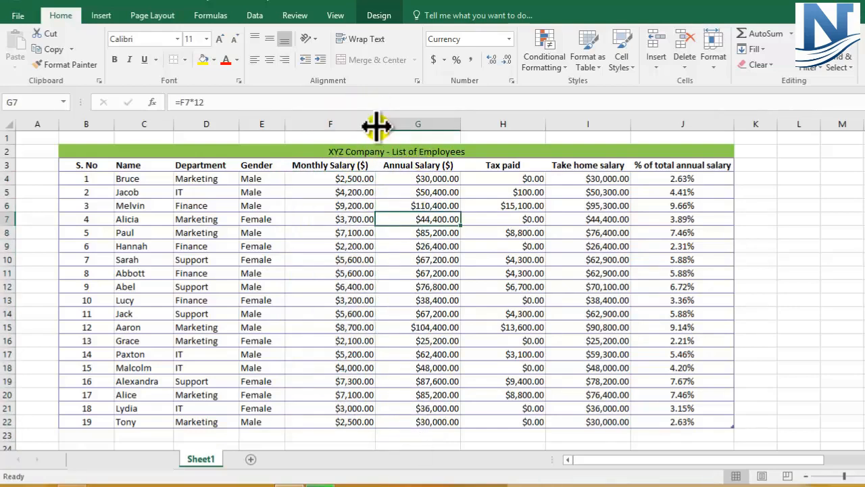
pyautogui.moveTo(374, 124); pyautogui.dragTo(373, 124)
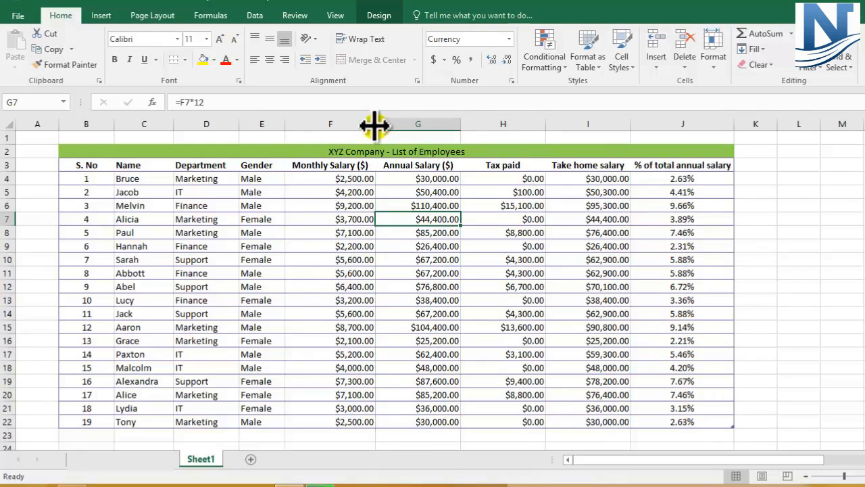
pyautogui.moveTo(374, 124); pyautogui.dragTo(335, 128)
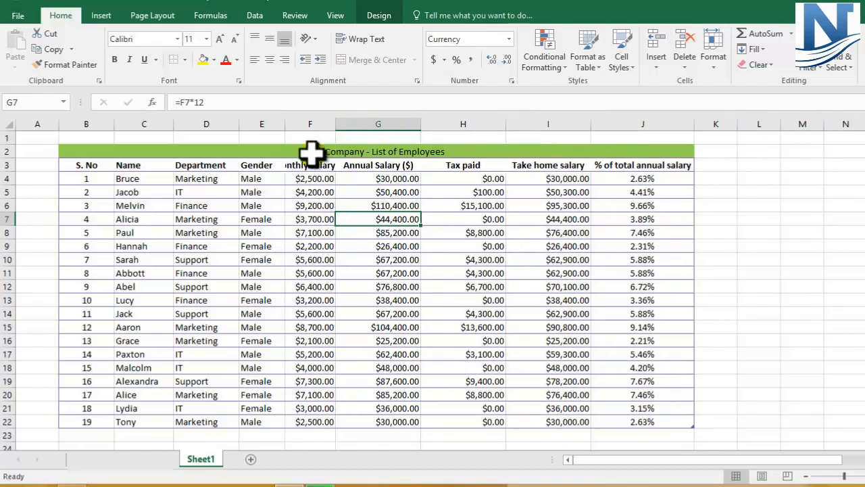
pyautogui.moveTo(424, 118); pyautogui.dragTo(392, 134)
pyautogui.moveTo(477, 125); pyautogui.dragTo(442, 135)
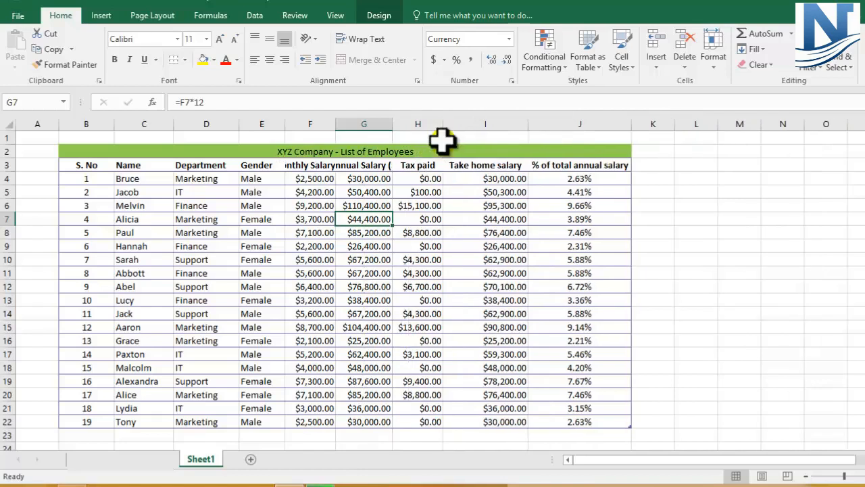
pyautogui.moveTo(527, 124); pyautogui.dragTo(498, 134)
pyautogui.moveTo(604, 124); pyautogui.dragTo(560, 134)
pyautogui.click(696, 232)
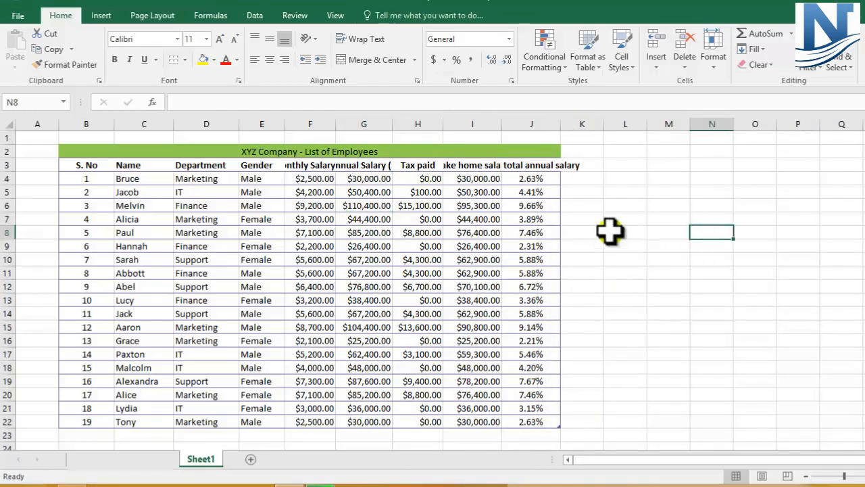
# Wrap the text in the header cells F3:J3, from Monthly Salary ($) to % of total annual salary
pyautogui.click(296, 166)
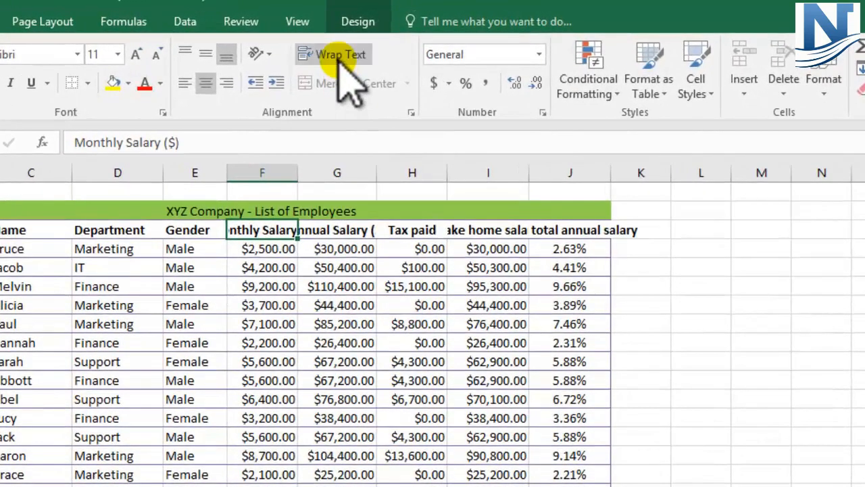
pyautogui.click(363, 40)
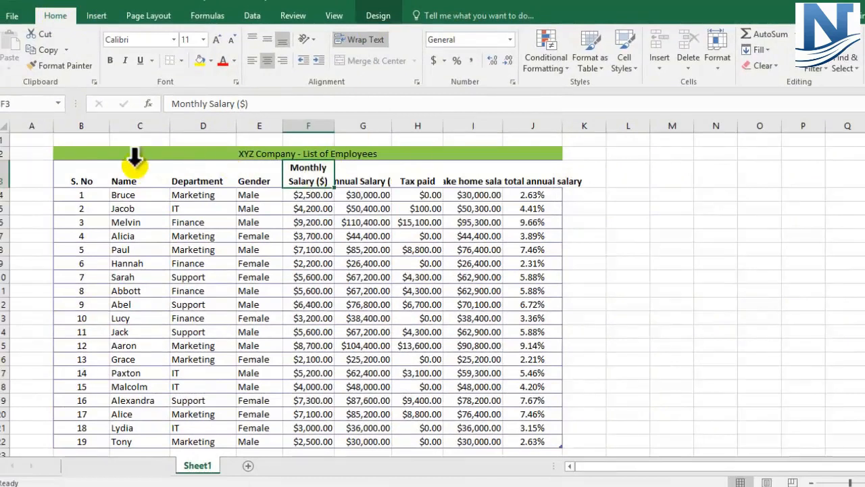
pyautogui.click(3, 174)
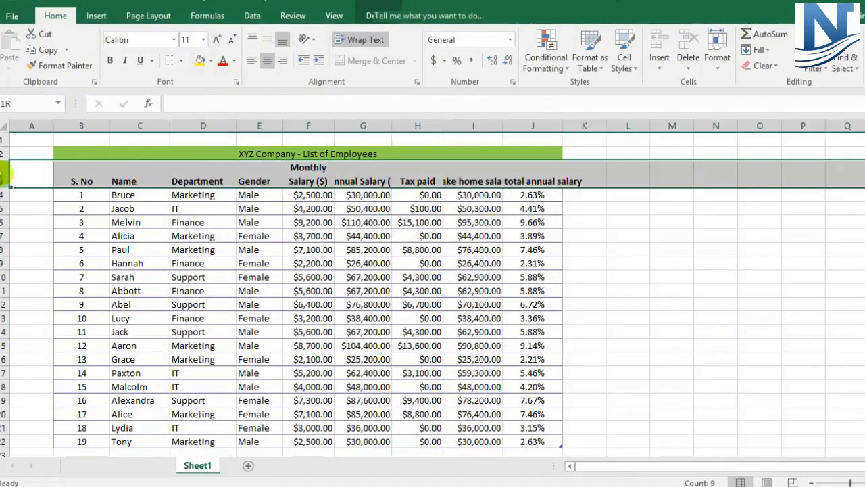
pyautogui.click(310, 182)
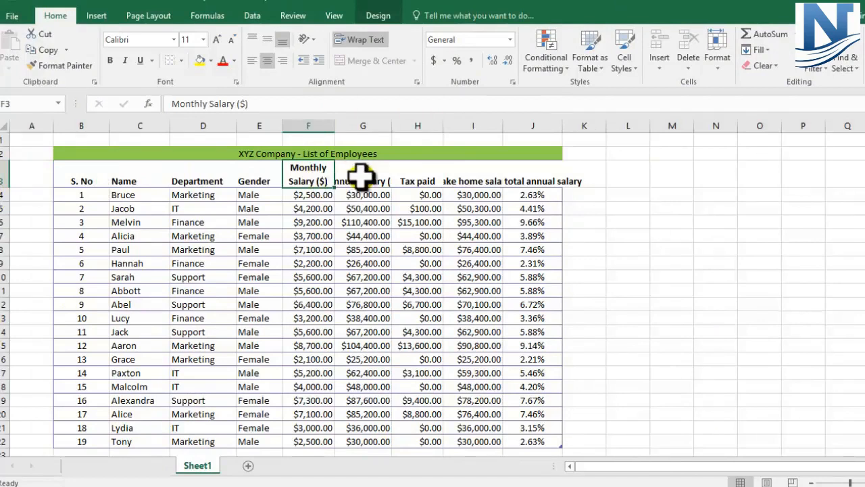
pyautogui.moveTo(362, 176); pyautogui.dragTo(531, 174)
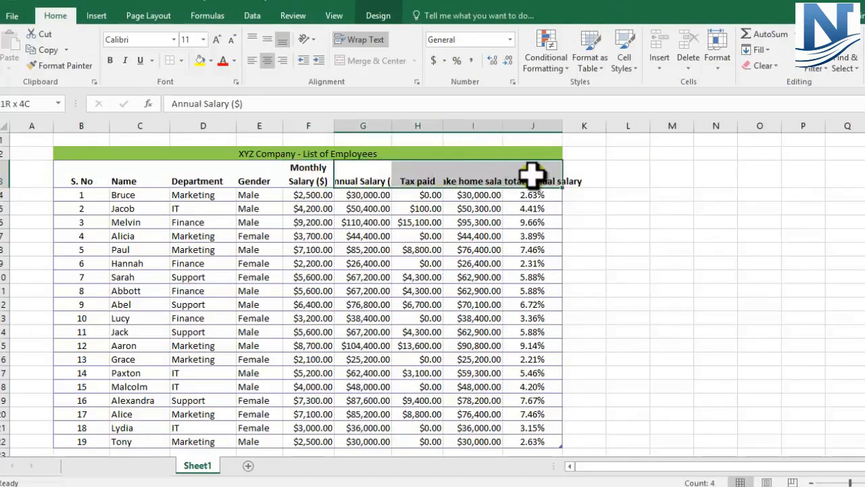
pyautogui.click(363, 45)
pyautogui.click(623, 259)
# Middle-align the header cells B3:J3 vertically and fill them with a light purple theme color
pyautogui.moveTo(81, 184); pyautogui.dragTo(525, 180)
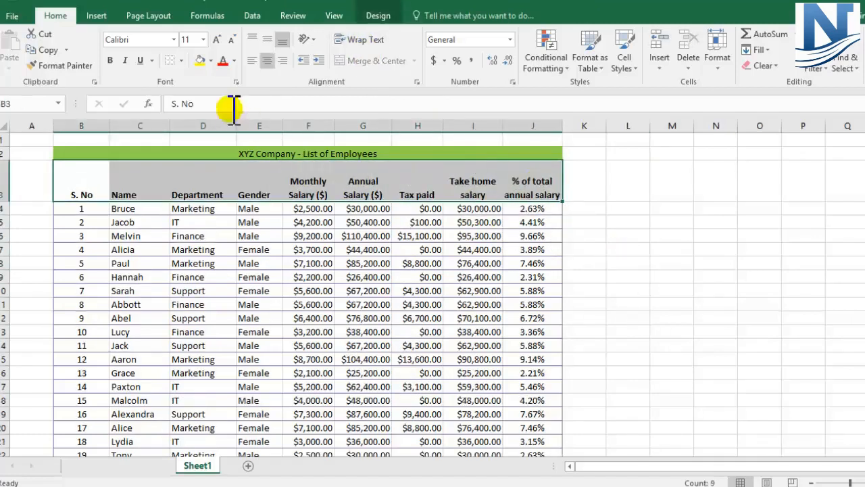
pyautogui.click(268, 41)
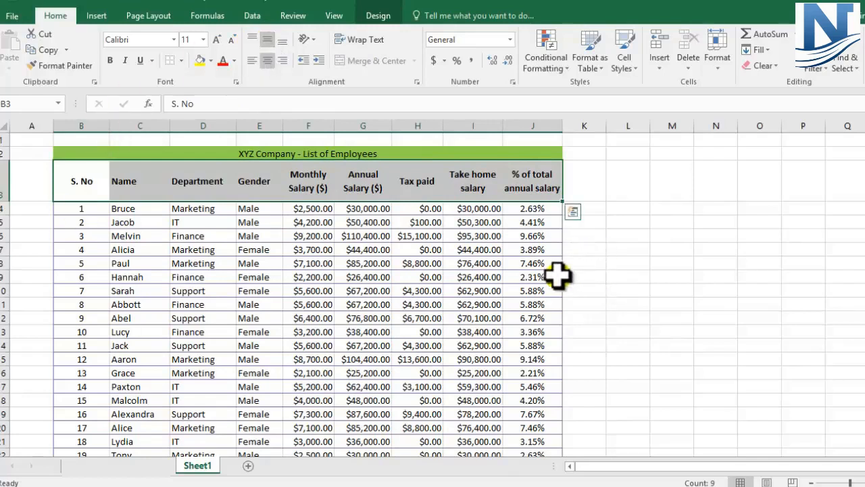
pyautogui.click(211, 61)
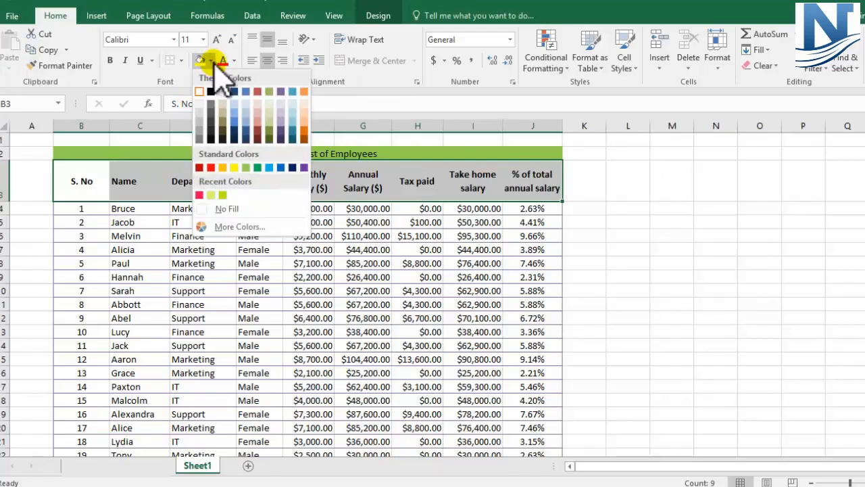
pyautogui.click(281, 110)
pyautogui.click(608, 211)
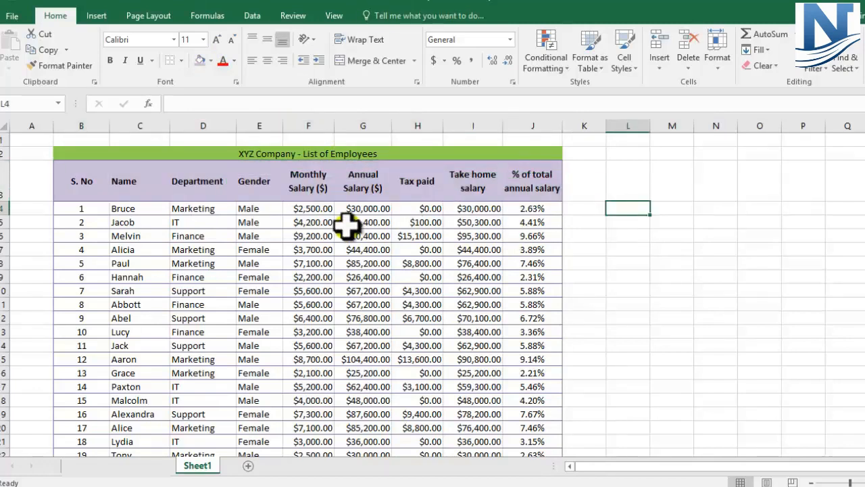
# Try to show the monthly salary in cell F4 without decimal places
pyautogui.scroll(-1, 347, 225)
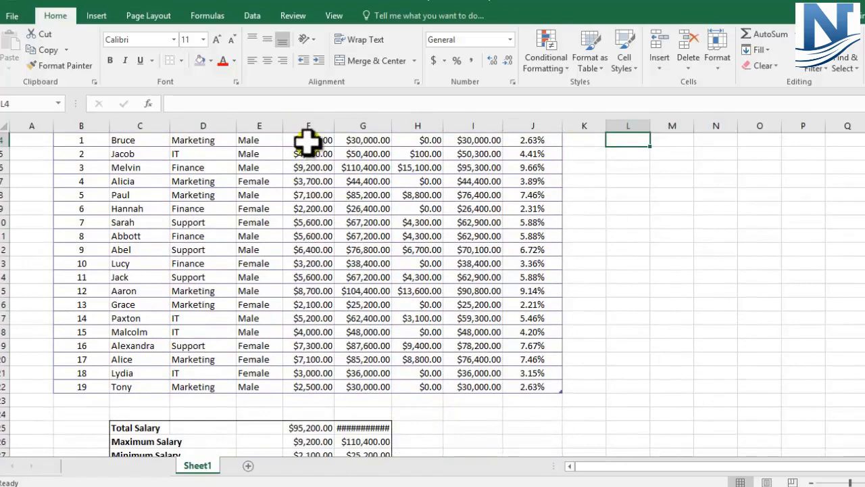
pyautogui.click(309, 141)
pyautogui.scroll(1, 338, 236)
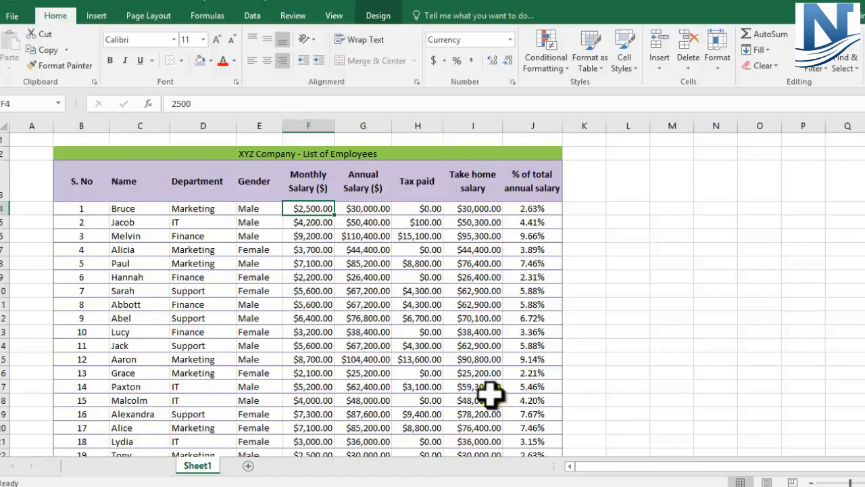
pyautogui.scroll(-1, 432, 433)
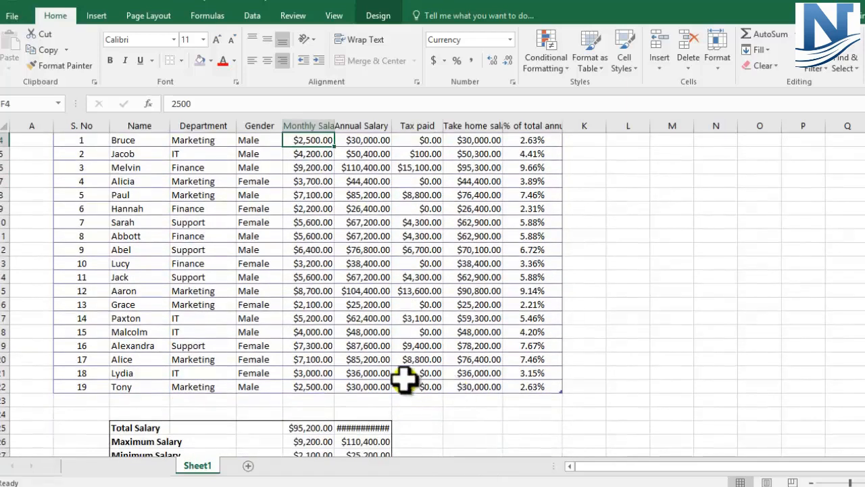
pyautogui.scroll(1, 404, 380)
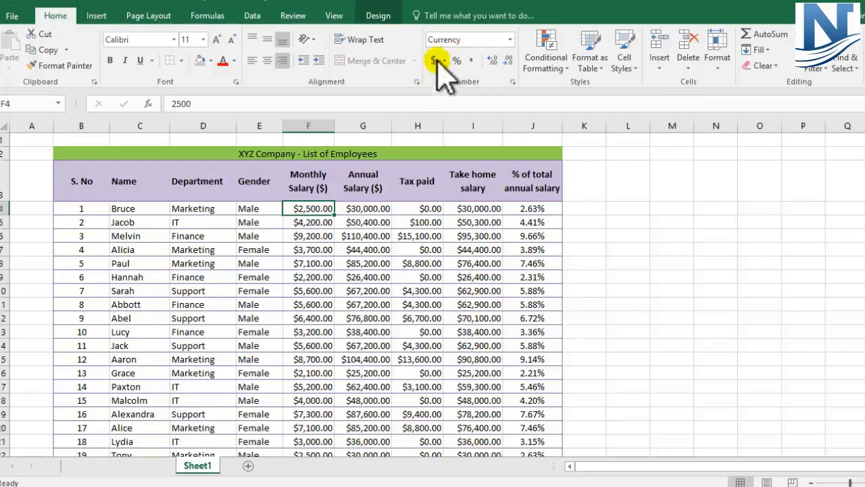
pyautogui.click(510, 61)
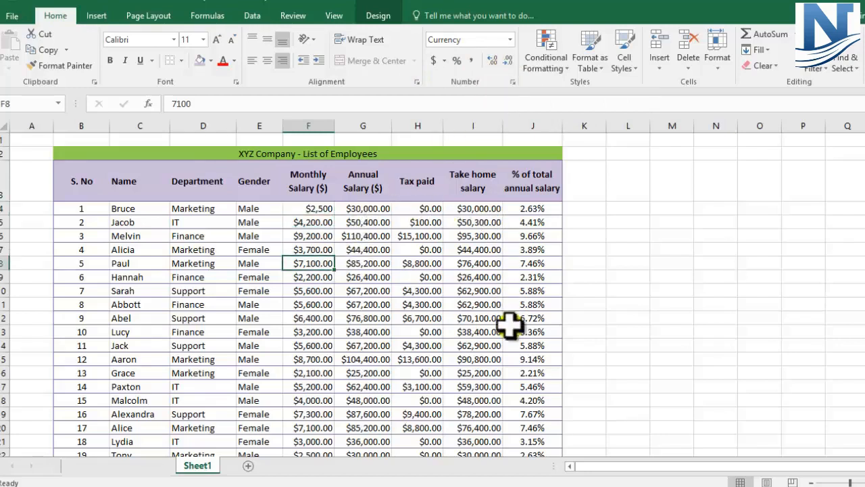
pyautogui.moveTo(310, 210); pyautogui.dragTo(462, 429)
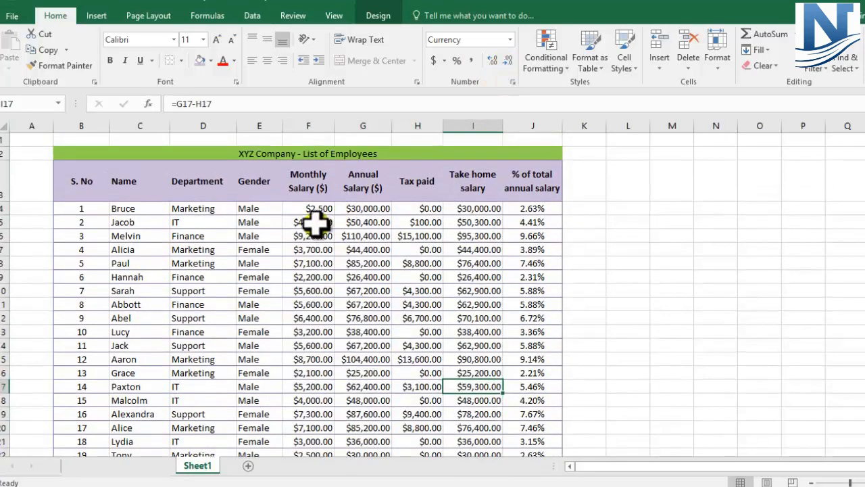
pyautogui.click(309, 209)
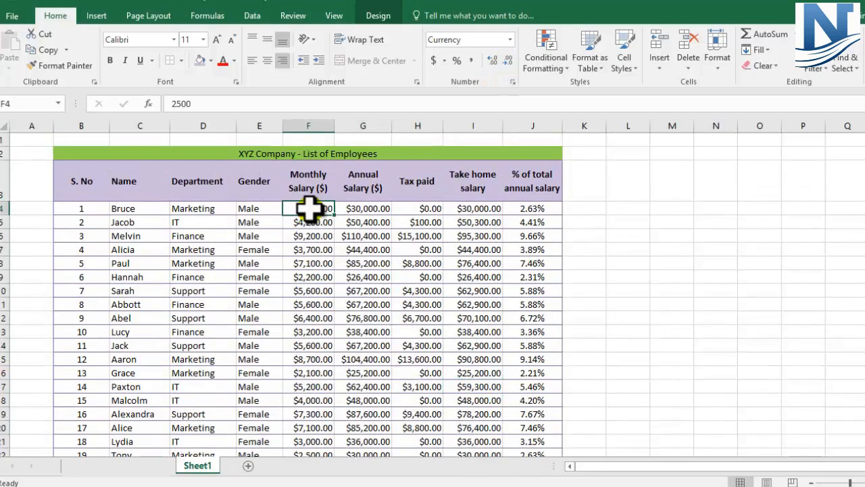
pyautogui.click(346, 224)
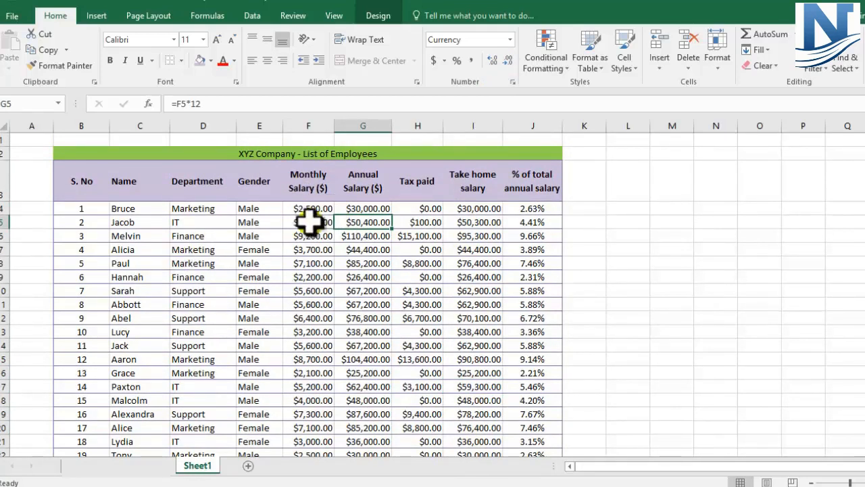
# Remove the decimal places from the salary and tax values in F4:I22
pyautogui.scroll(-1, 318, 223)
pyautogui.moveTo(308, 142); pyautogui.dragTo(473, 387)
pyautogui.click(508, 63)
pyautogui.click(509, 63)
pyautogui.scroll(1, 405, 277)
pyautogui.click(405, 277)
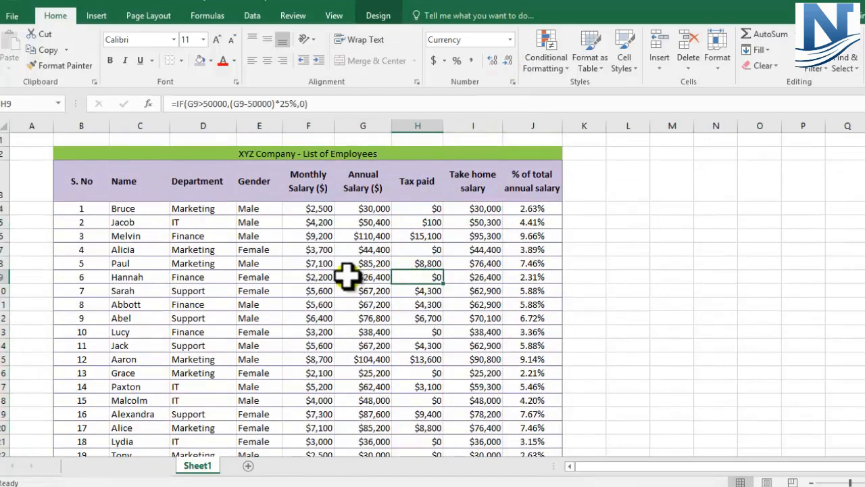
pyautogui.click(475, 210)
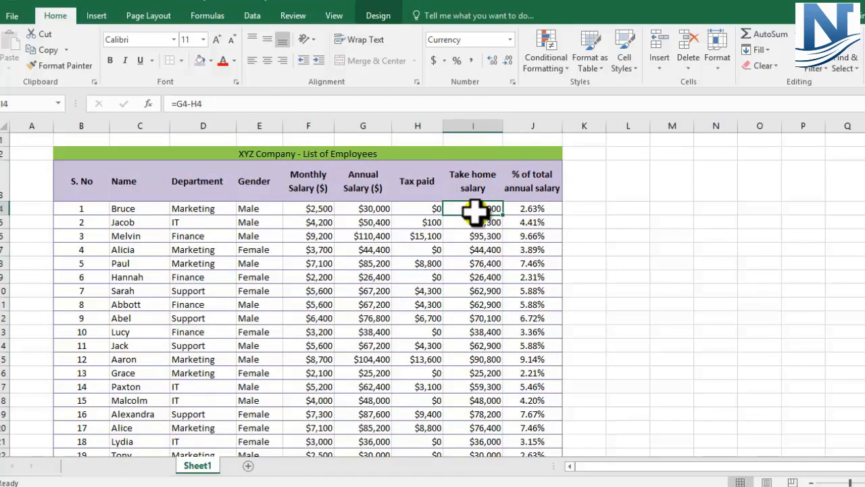
# Format the employee table B3:J22 with the purple banded table style from the first row of the Medium group
pyautogui.click(84, 180)
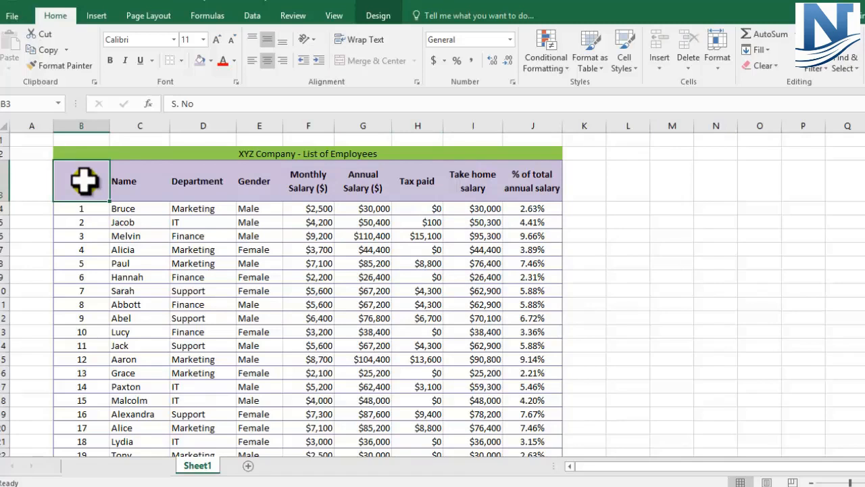
pyautogui.moveTo(84, 181); pyautogui.dragTo(541, 428)
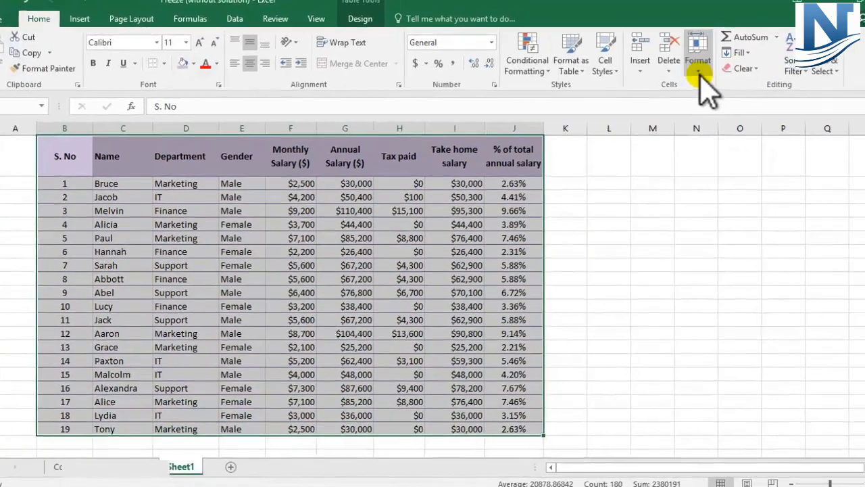
pyautogui.click(699, 68)
pyautogui.click(575, 71)
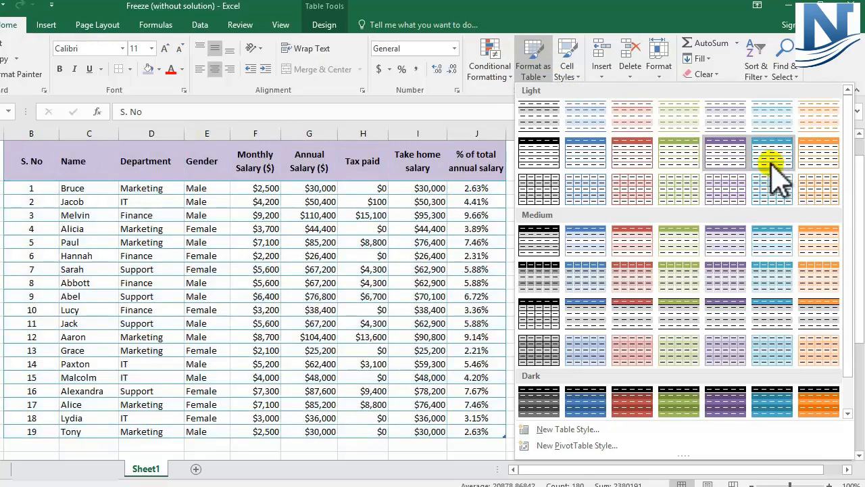
pyautogui.click(718, 255)
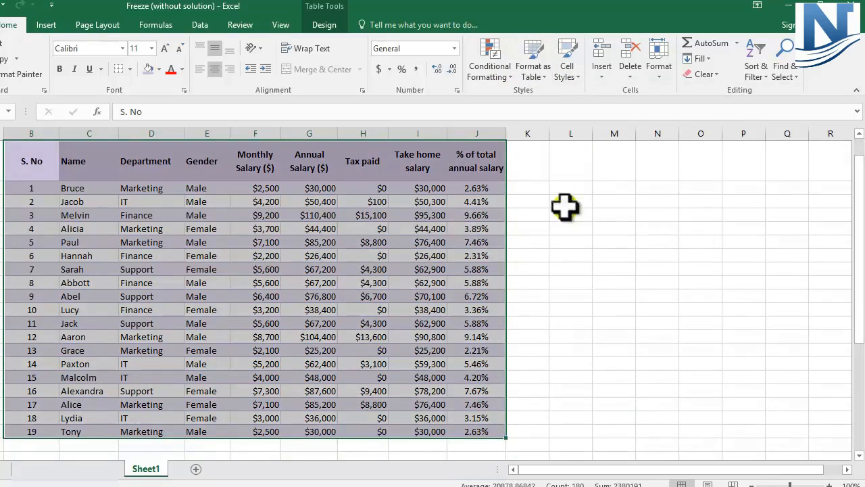
pyautogui.click(538, 79)
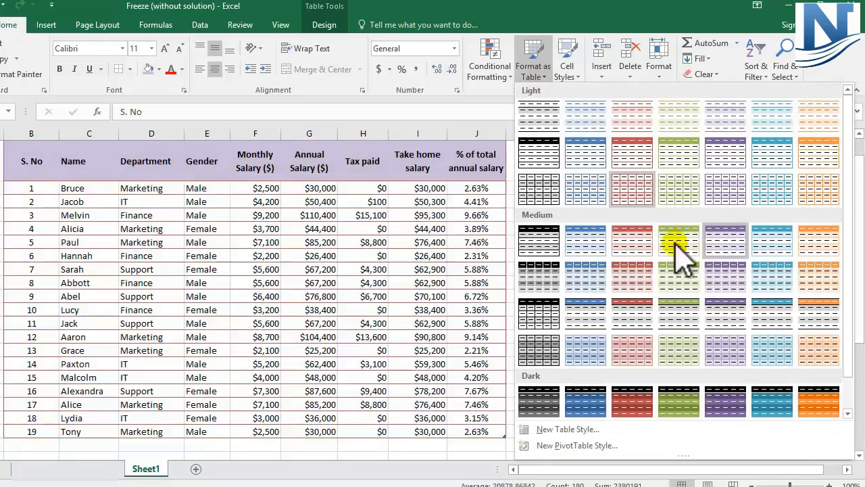
pyautogui.press('Escape')
pyautogui.click(590, 254)
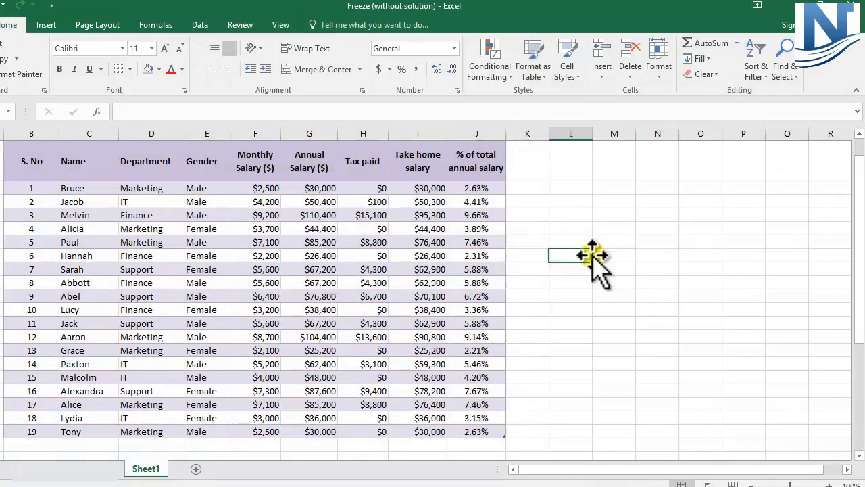
# Widen column G until the annual Total Salary figure in G25 fits
pyautogui.scroll(1, 593, 255)
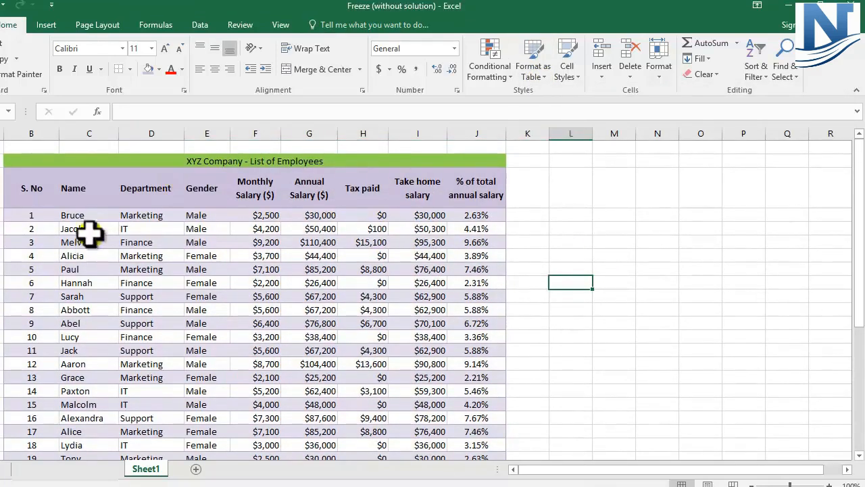
pyautogui.scroll(-1, 264, 225)
pyautogui.scroll(-3, 263, 228)
pyautogui.click(302, 309)
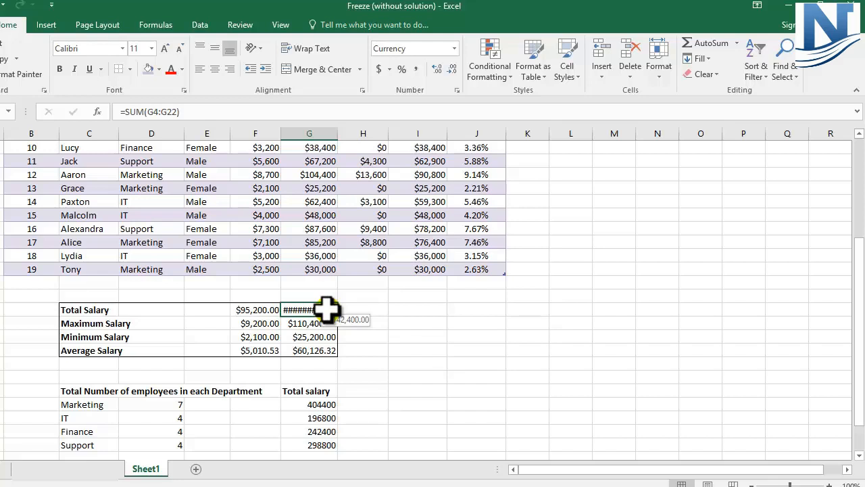
pyautogui.moveTo(336, 134); pyautogui.dragTo(345, 134)
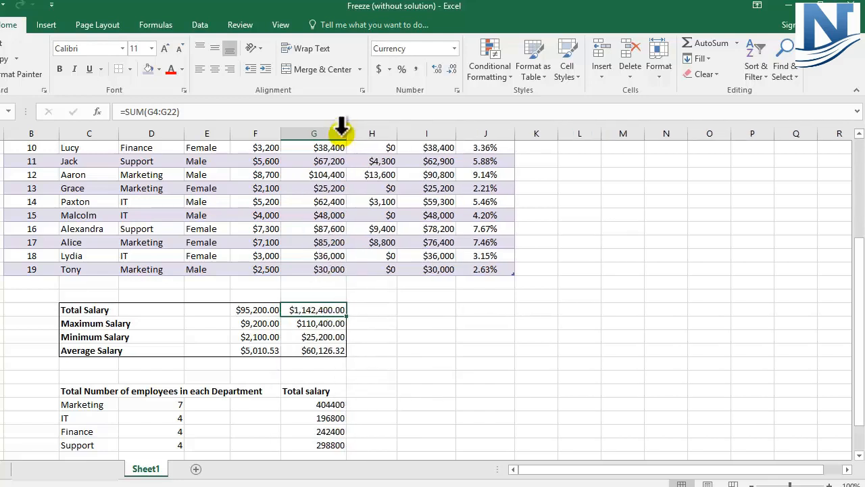
# Remove the decimal places from the salary summary values in F25:G28
pyautogui.moveTo(274, 307); pyautogui.dragTo(313, 350)
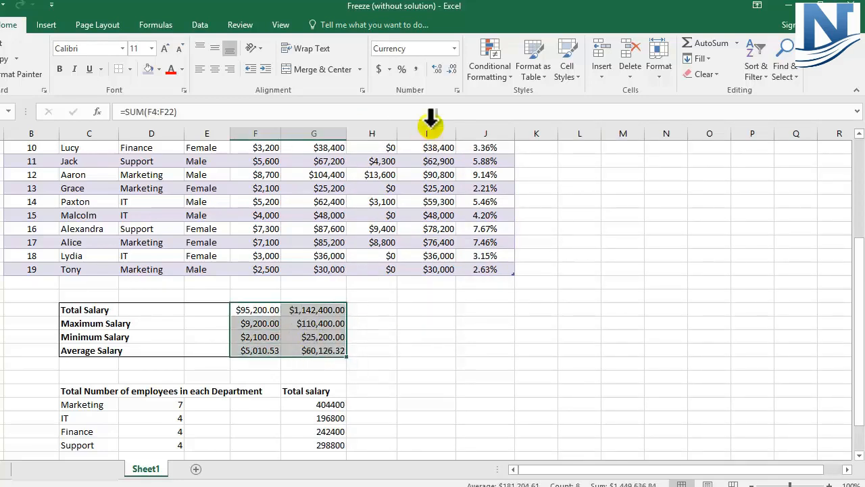
pyautogui.click(452, 69)
pyautogui.click(453, 69)
pyautogui.click(426, 309)
# Put a thick outside border around the salary summary block C25:G28
pyautogui.moveTo(68, 309); pyautogui.dragTo(318, 348)
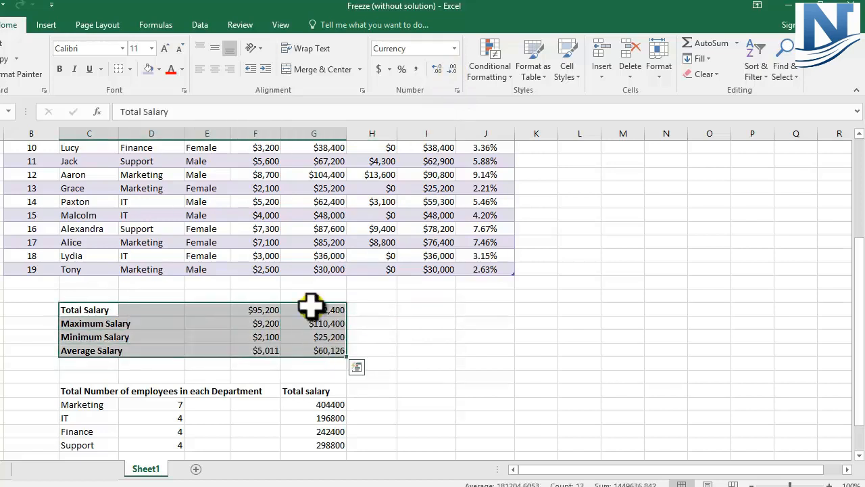
pyautogui.click(131, 69)
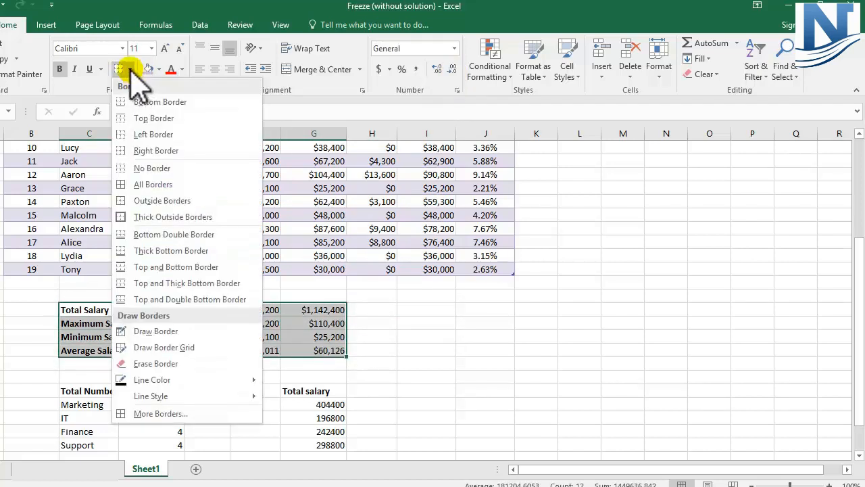
pyautogui.click(128, 217)
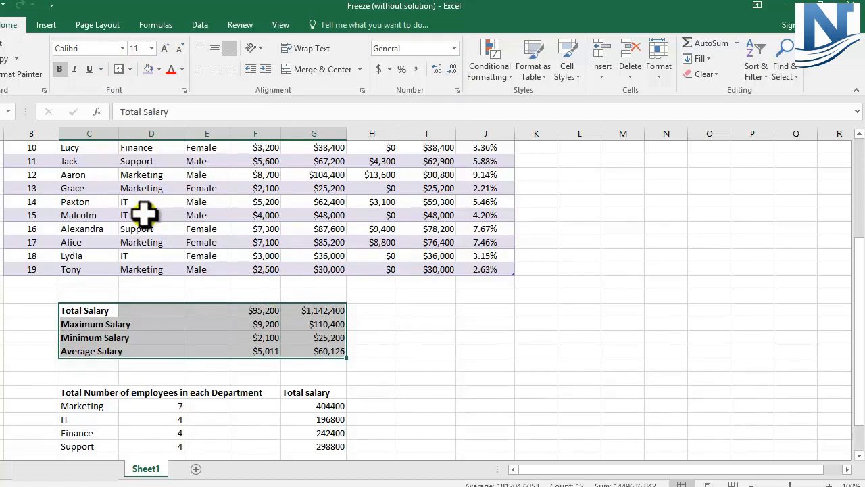
pyautogui.click(390, 337)
# Put a thick outside border around the department employee and salary summary C31:G35
pyautogui.scroll(-2, 425, 341)
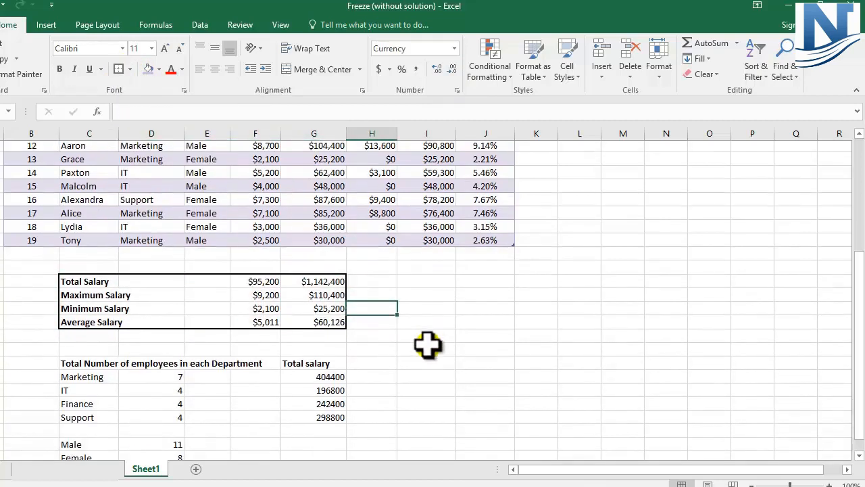
pyautogui.scroll(-1, 427, 345)
pyautogui.moveTo(84, 272); pyautogui.dragTo(337, 326)
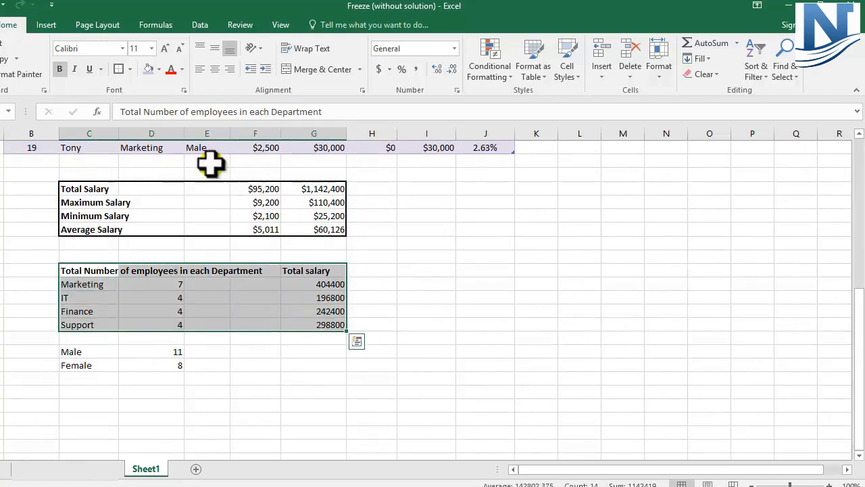
pyautogui.click(120, 72)
pyautogui.click(398, 274)
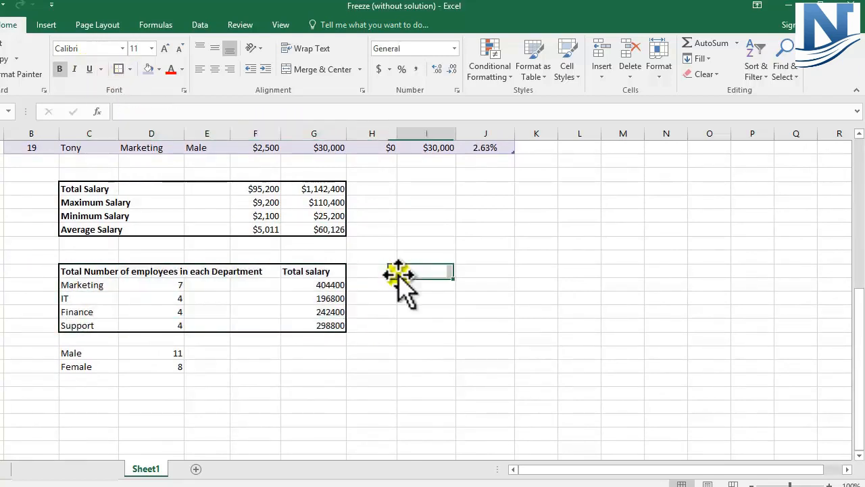
# Put a thick outside border around the Male and Female counts in C37:D38
pyautogui.moveTo(68, 354); pyautogui.dragTo(128, 365)
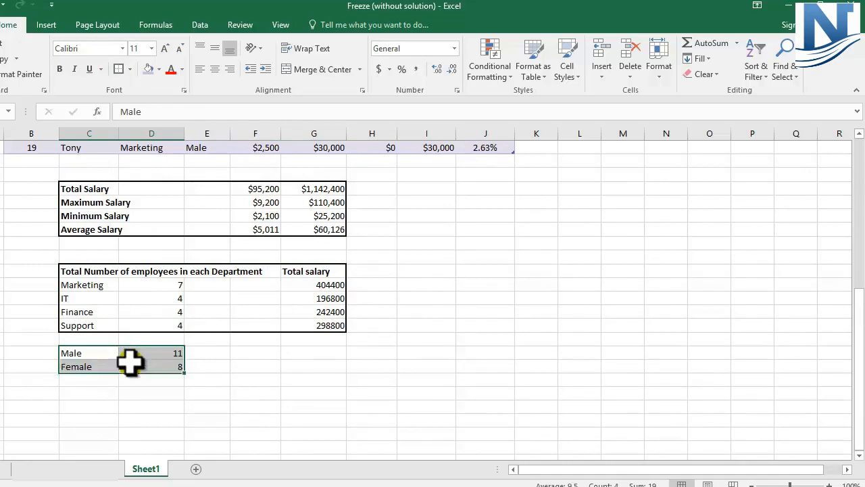
pyautogui.click(118, 69)
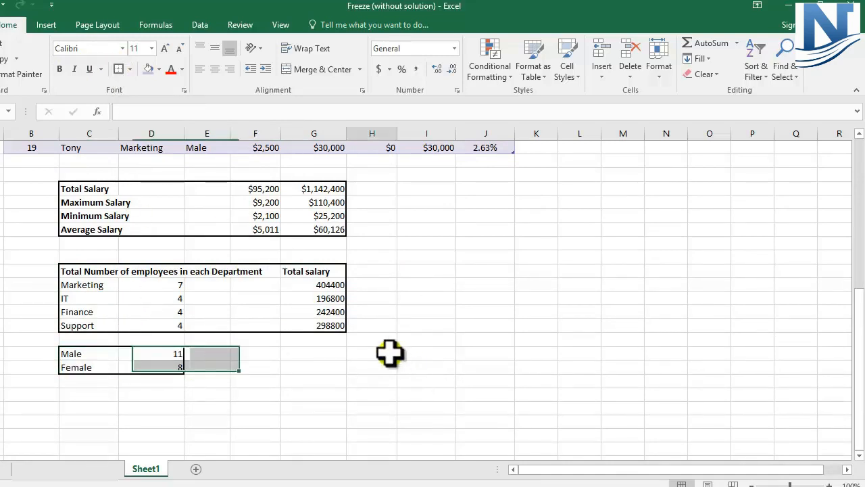
pyautogui.click(390, 352)
# Review the formatting of the title, header row, employee table and salary columns
pyautogui.scroll(5, 390, 352)
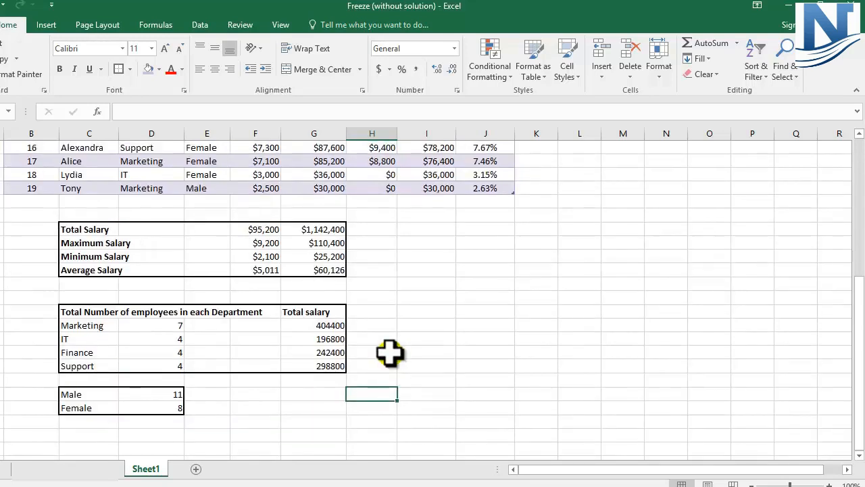
pyautogui.scroll(3, 390, 352)
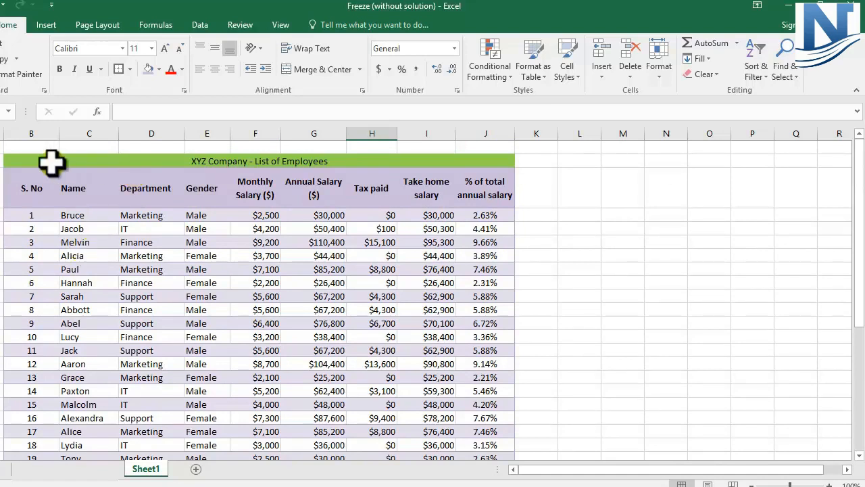
pyautogui.click(15, 160)
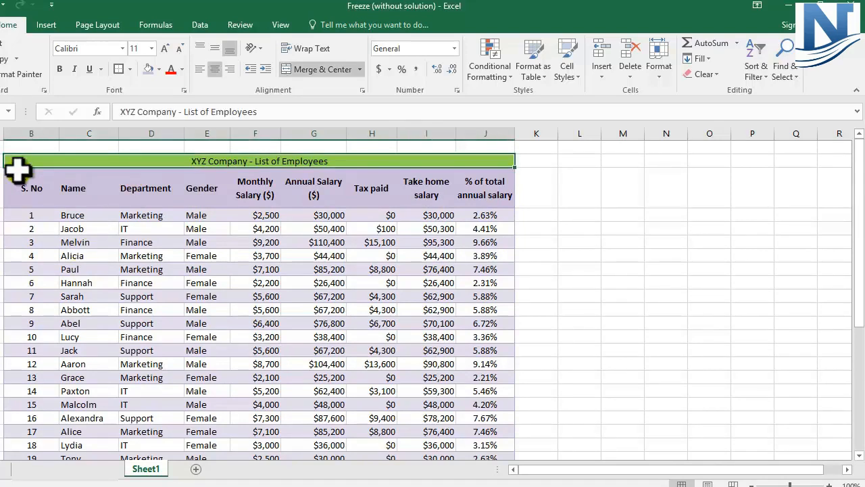
pyautogui.click(26, 193)
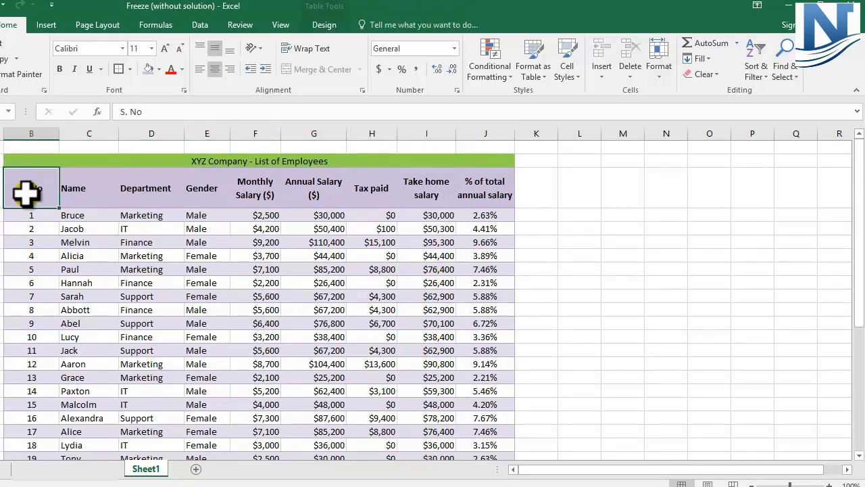
pyautogui.click(269, 195)
pyautogui.moveTo(30, 215); pyautogui.dragTo(583, 444)
pyautogui.moveTo(72, 391); pyautogui.dragTo(313, 436)
pyautogui.moveTo(332, 215); pyautogui.dragTo(332, 315)
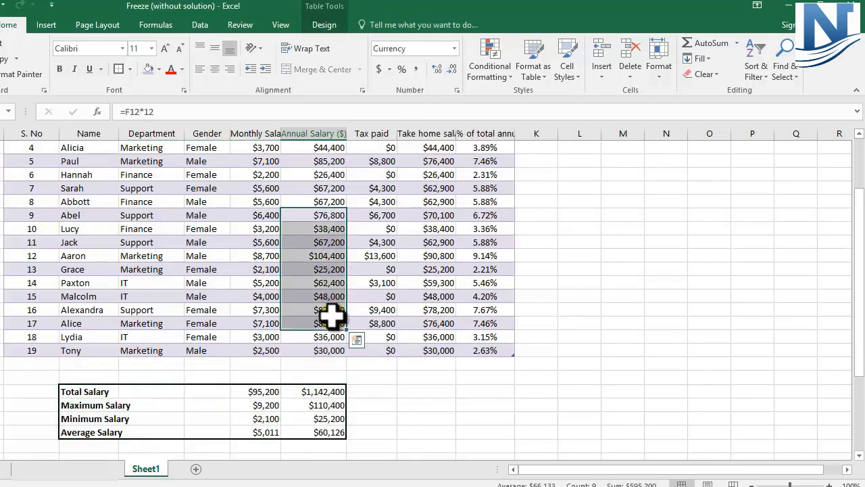